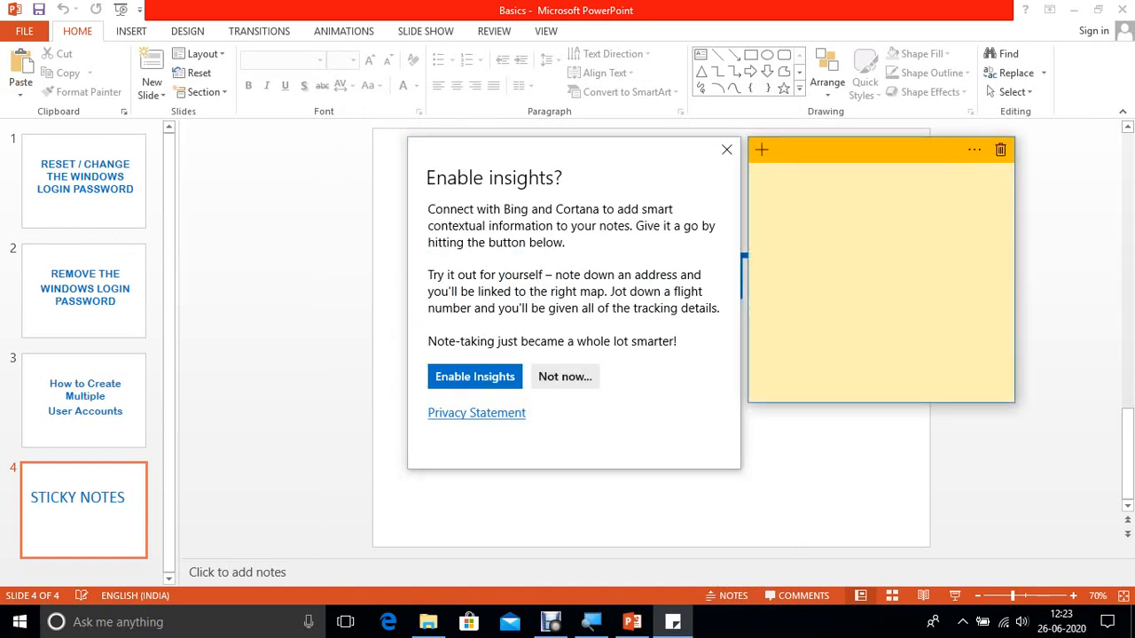
Dismiss the insights prompt, write MY LOGIN Id, MY PASSWORD and FRIEDN MOBILE NO lines, then show the desktop.
left_click(565, 377)
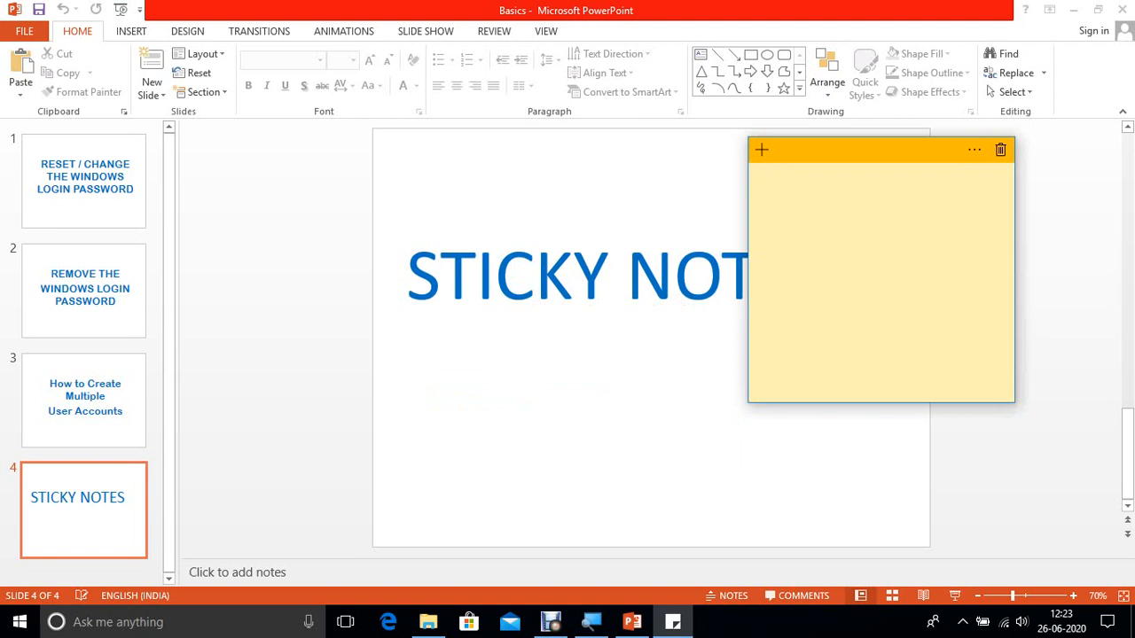
left_click_drag(868, 150, 783, 219)
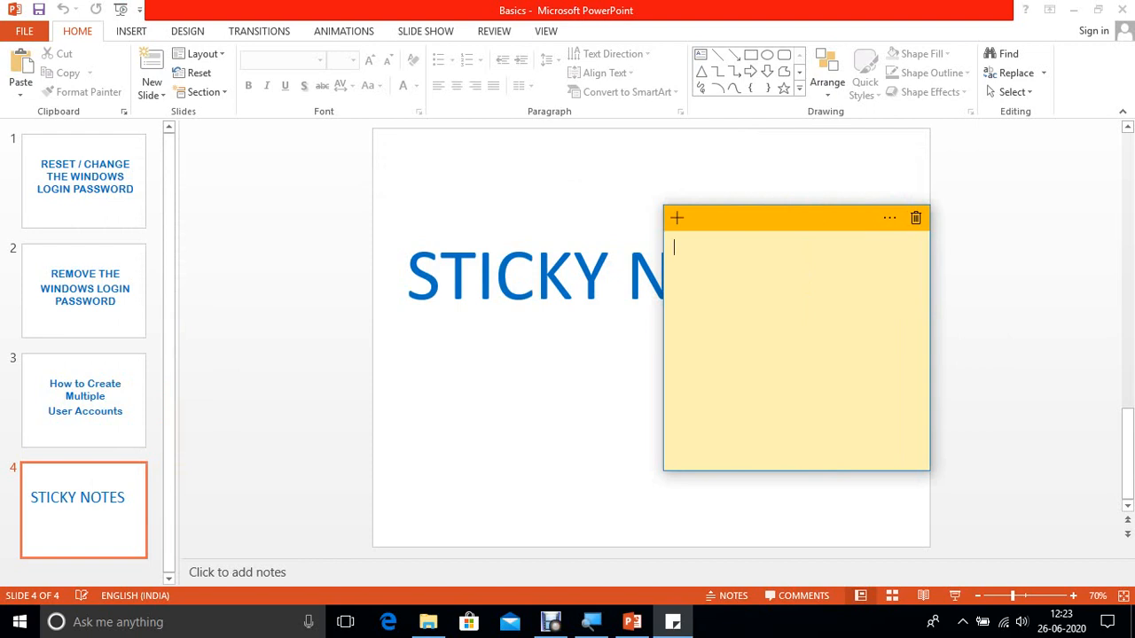
type("MY LOGI")
type("N IN")
key("BackSpace")
key("BackSpace")
type("d MY P")
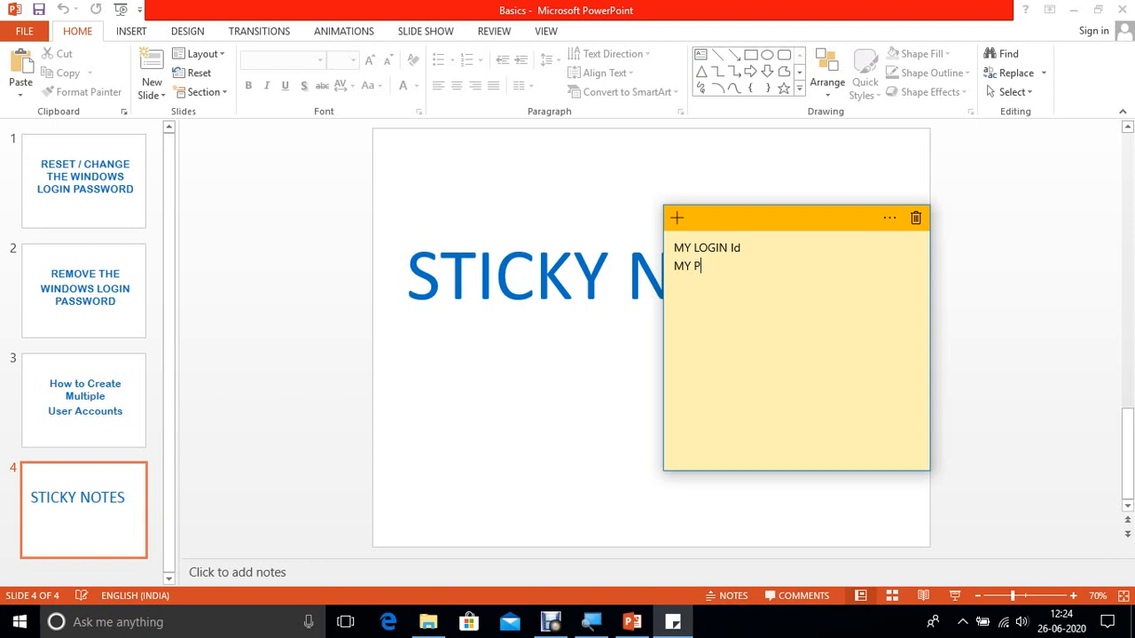
type("ASSWORD")
key("Return")
key("Return")
type("FRIEDN MOBI")
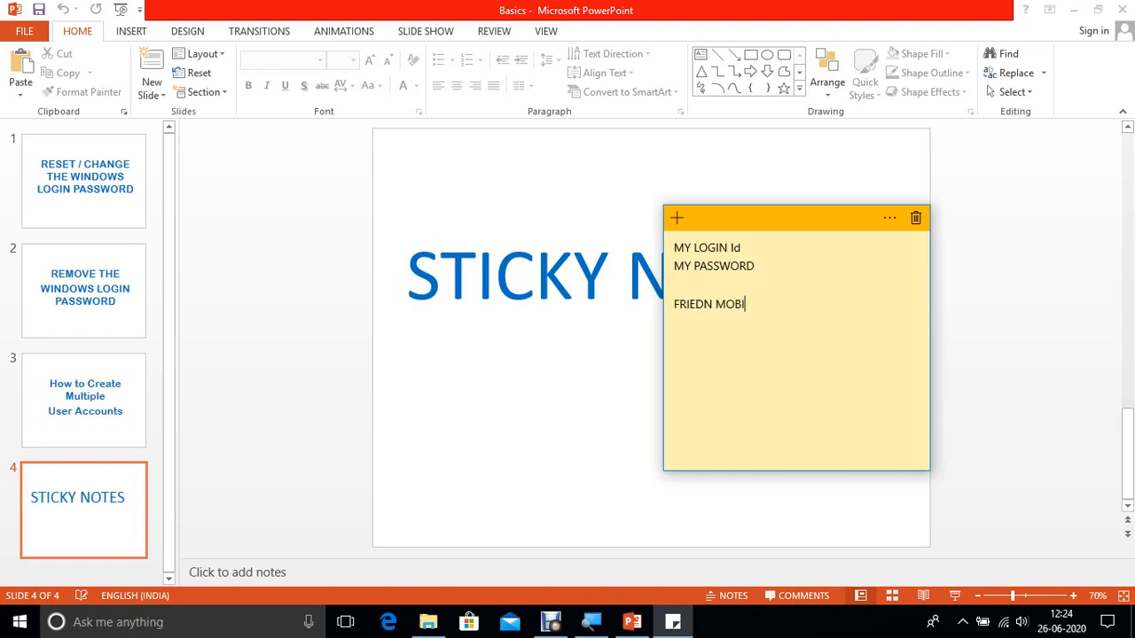
type("LE NO")
key("super+d")
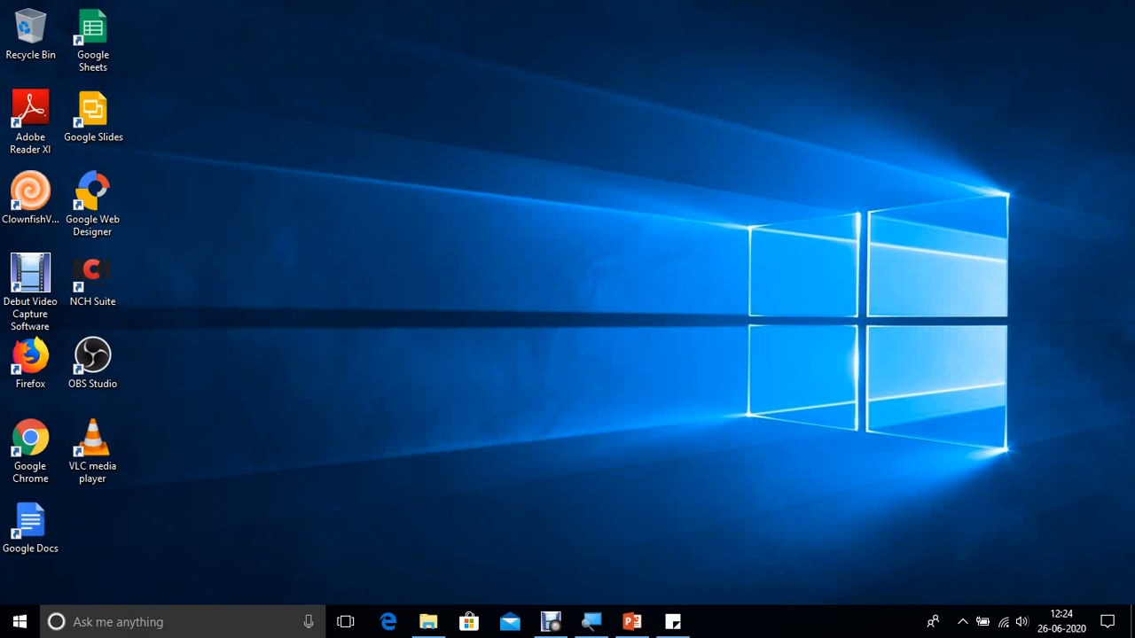
Restore the note, move it to the upper right, and create a second blank note.
left_click(673, 621)
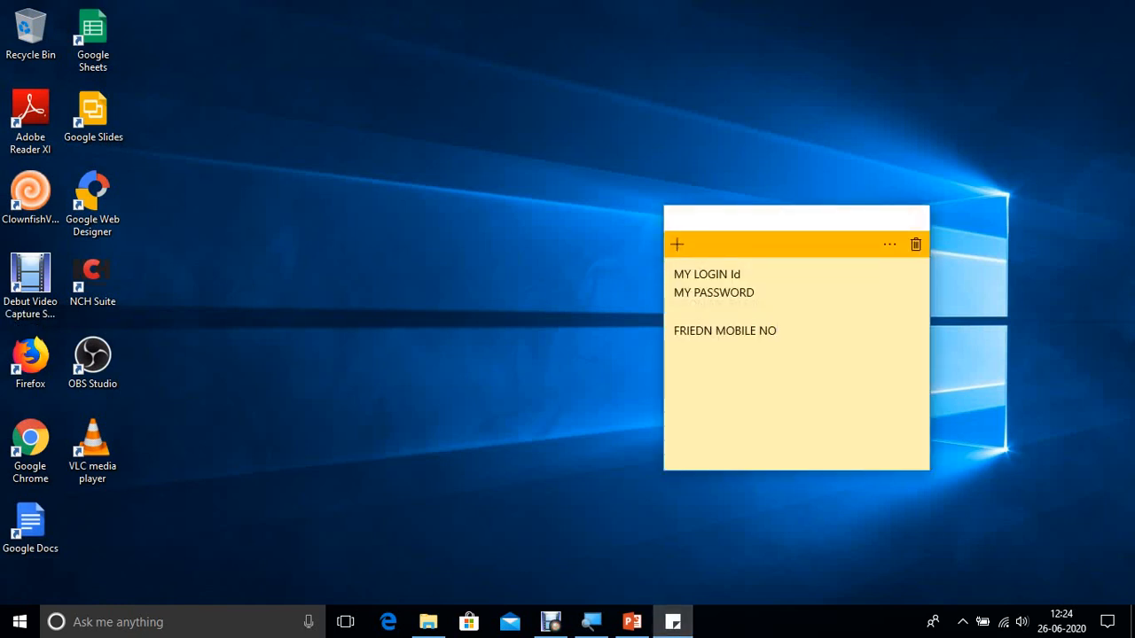
left_click_drag(796, 219, 917, 106)
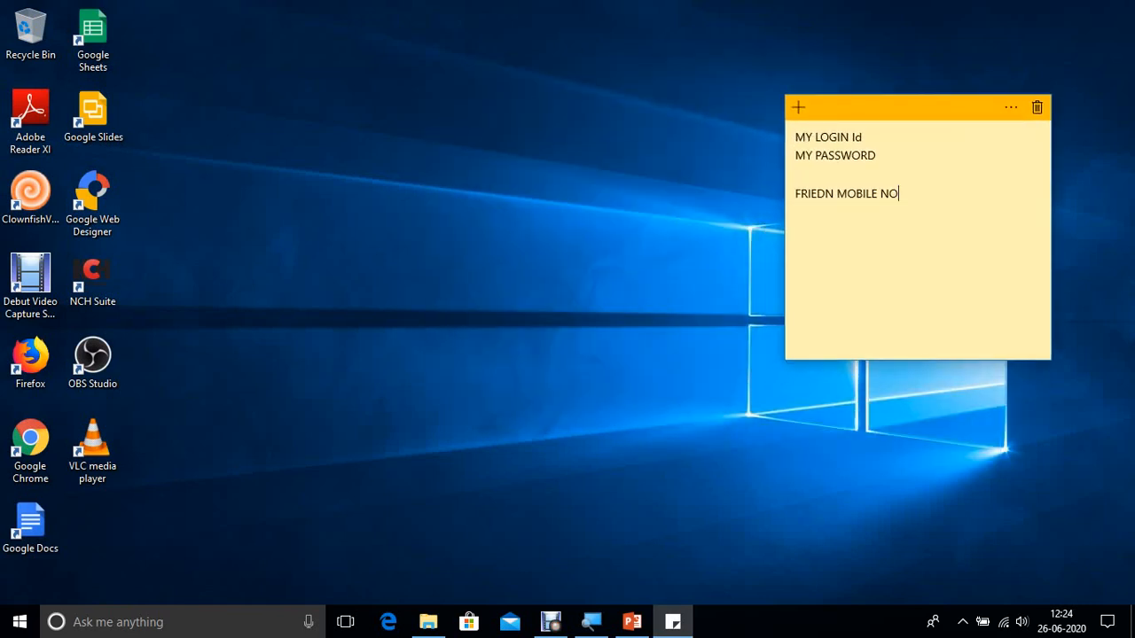
left_click(798, 107)
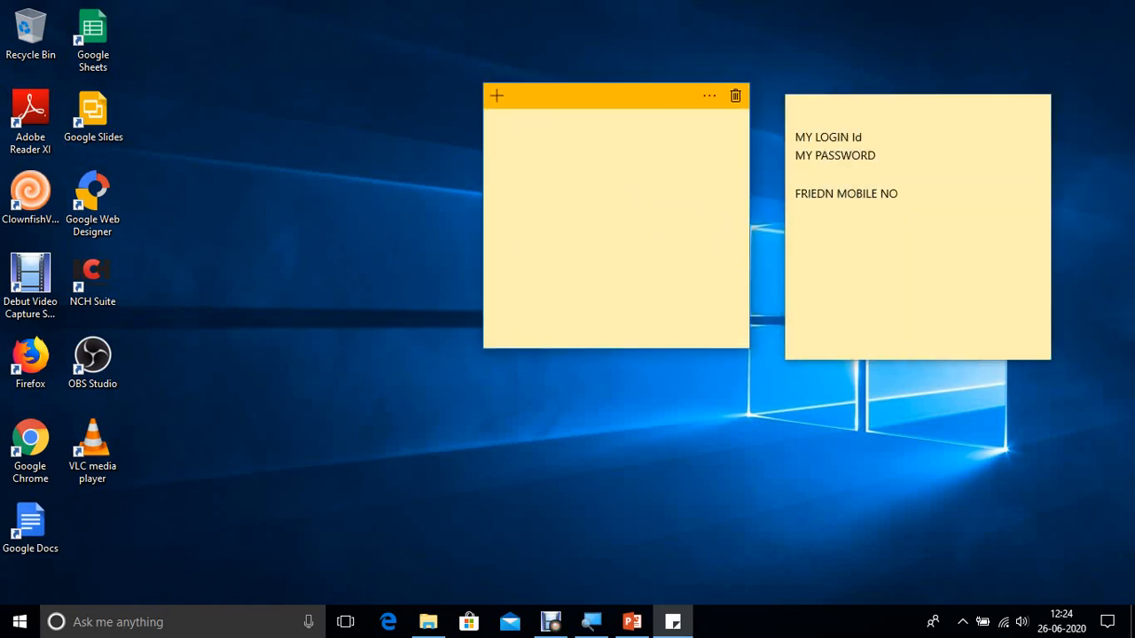
Delete the FRIEDN MOBILE NO line and change the first line to MY WINDOWS LOGIN ID.
left_click(862, 138)
left_click_drag(899, 193, 795, 193)
key("BackSpace")
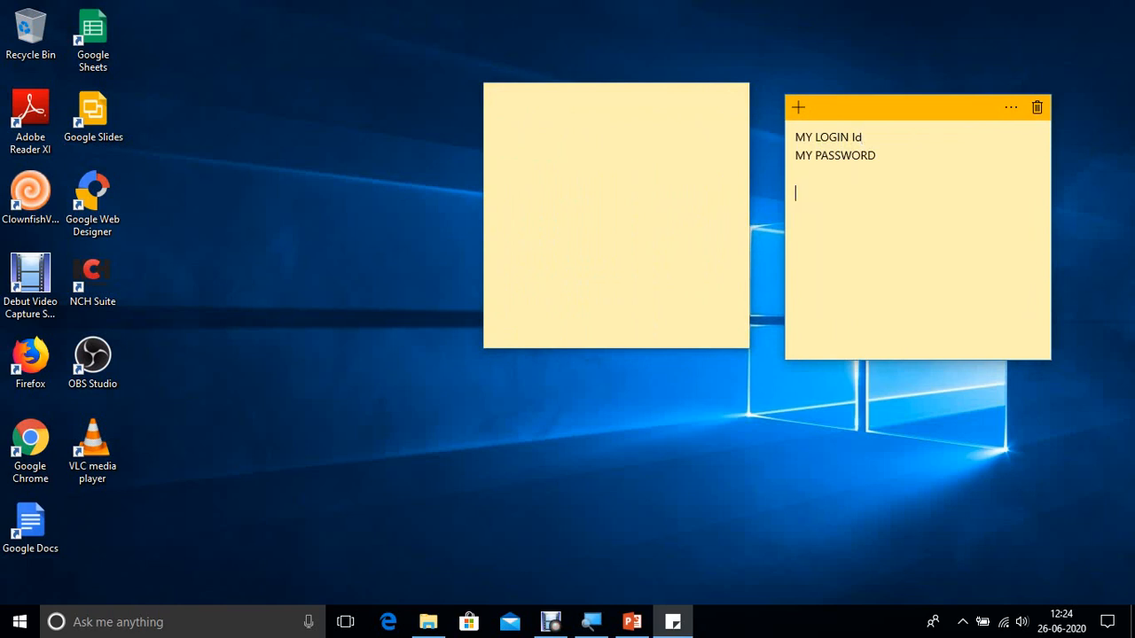
left_click(863, 137)
key("BackSpace")
type("d")
key("BackSpace")
type("D")
key("Left")
key("Left")
key("Left")
key("Left")
key("Left")
key("Left")
key("Left")
key("Left")
type("WINDOWS")
Add MY INTERNET LOGIN ID and MY ACCOUNT LOGIN ID lines below MY PASSWORD.
key("Down")
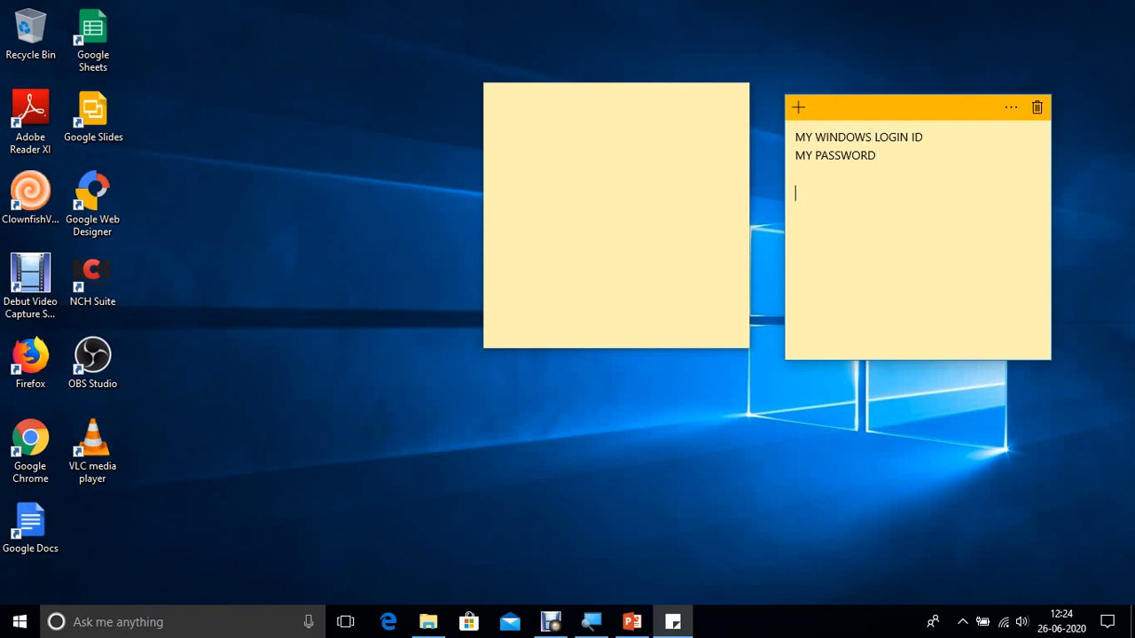
type("MY INTERNET LOGIN ID")
key("Return")
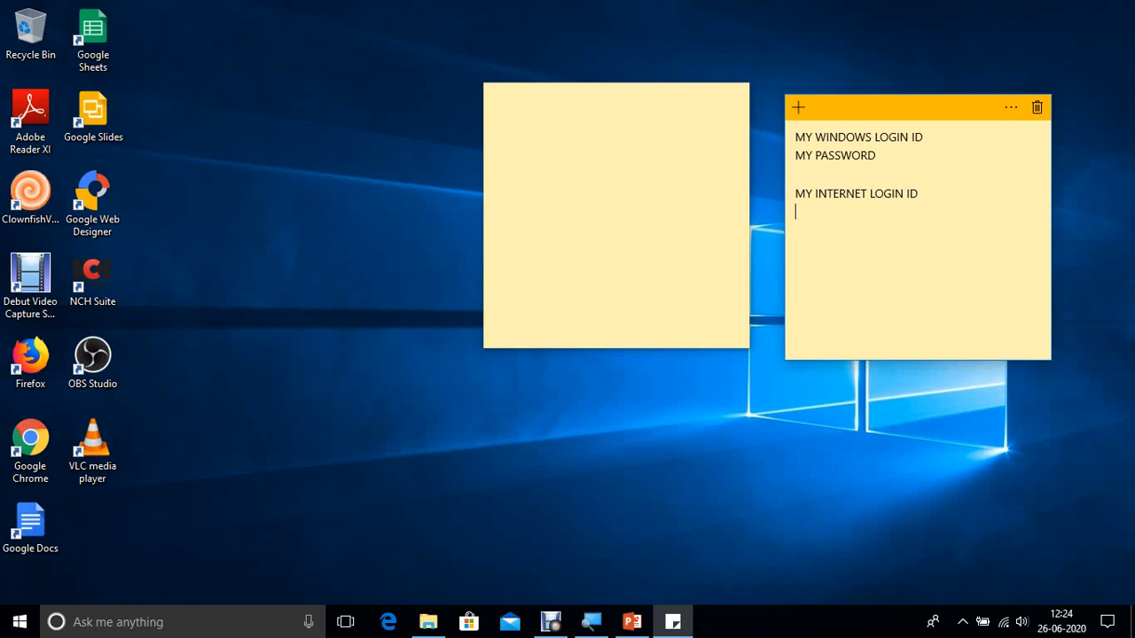
key("Return")
type("MY ACCOUNT LOGIN ID")
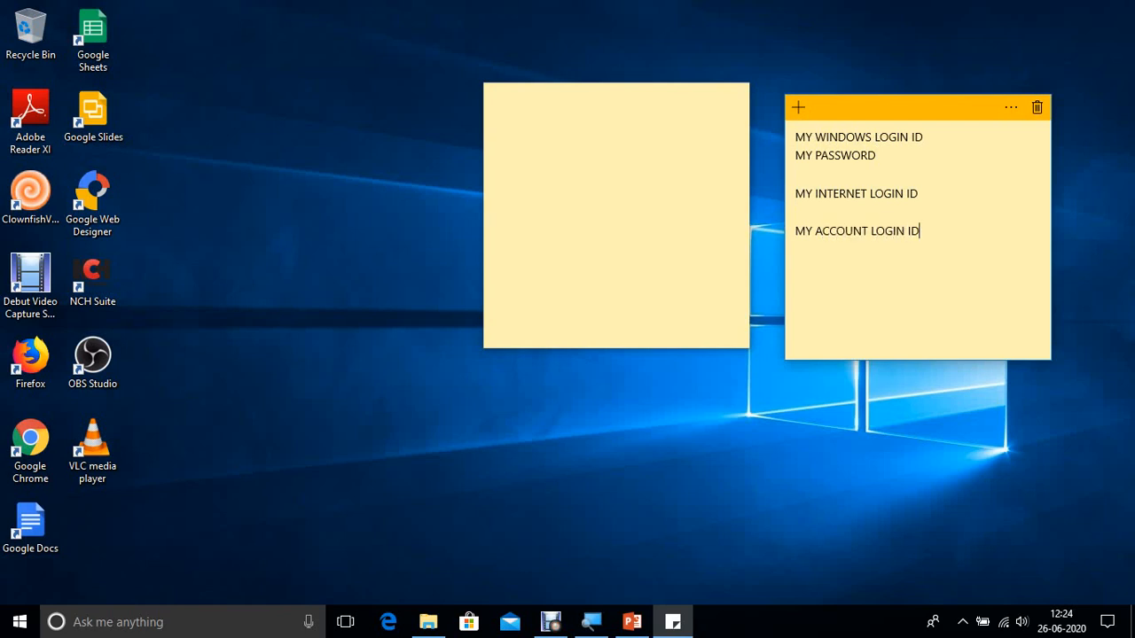
In the blank note, write the heading IMP CONTACT NUMBERS followed by three phone numbers.
left_click(493, 125)
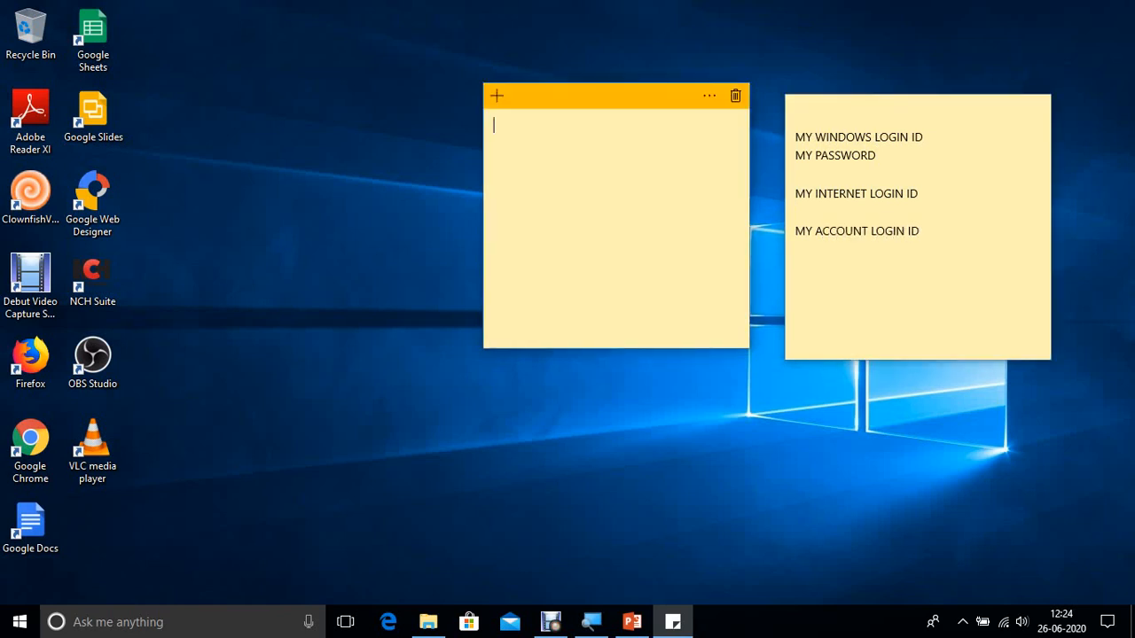
type("CONTACT NO")
key("ctrl+a")
type("IMP CONTACT NUMBERS")
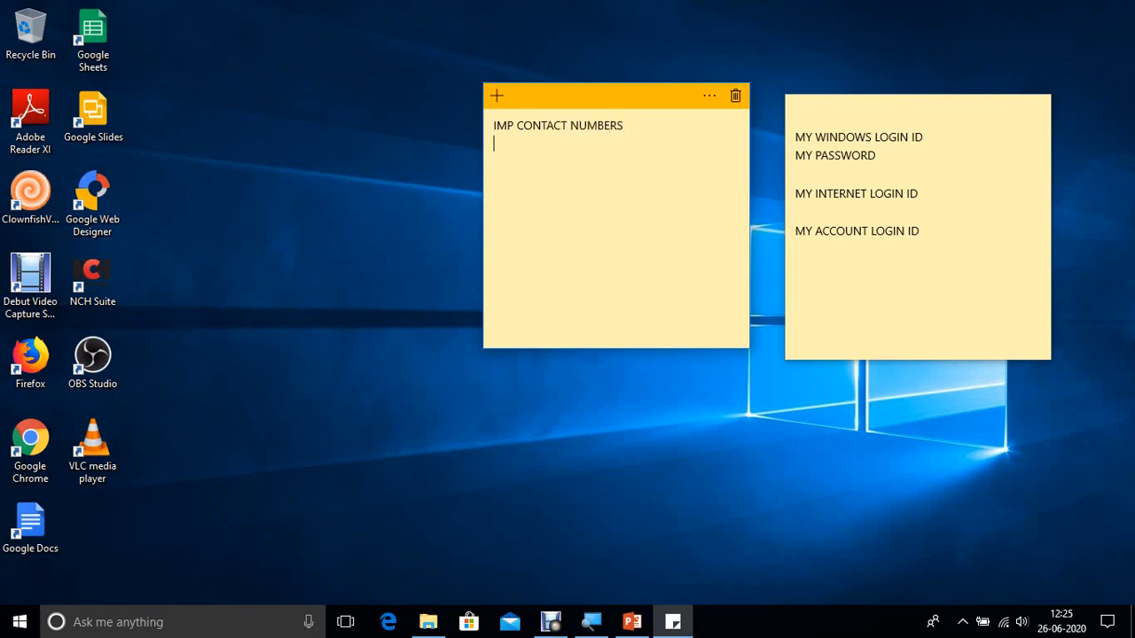
key("Return")
key("Return")
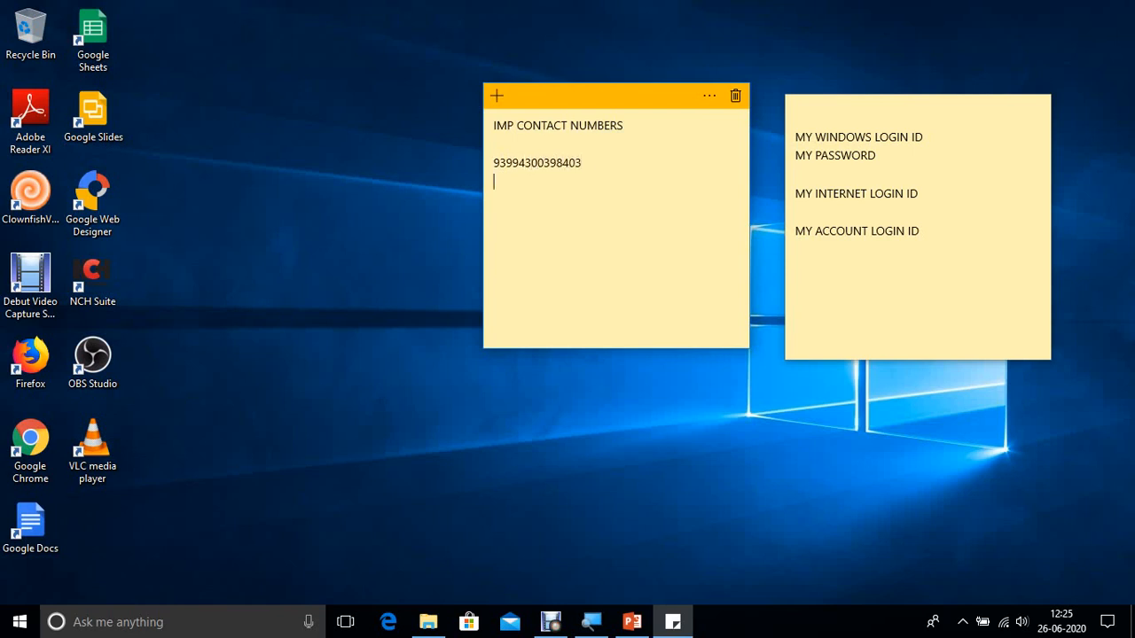
key("Return")
type("473434")
Tag the first two phone numbers with contact names.
key("Up")
key("Up")
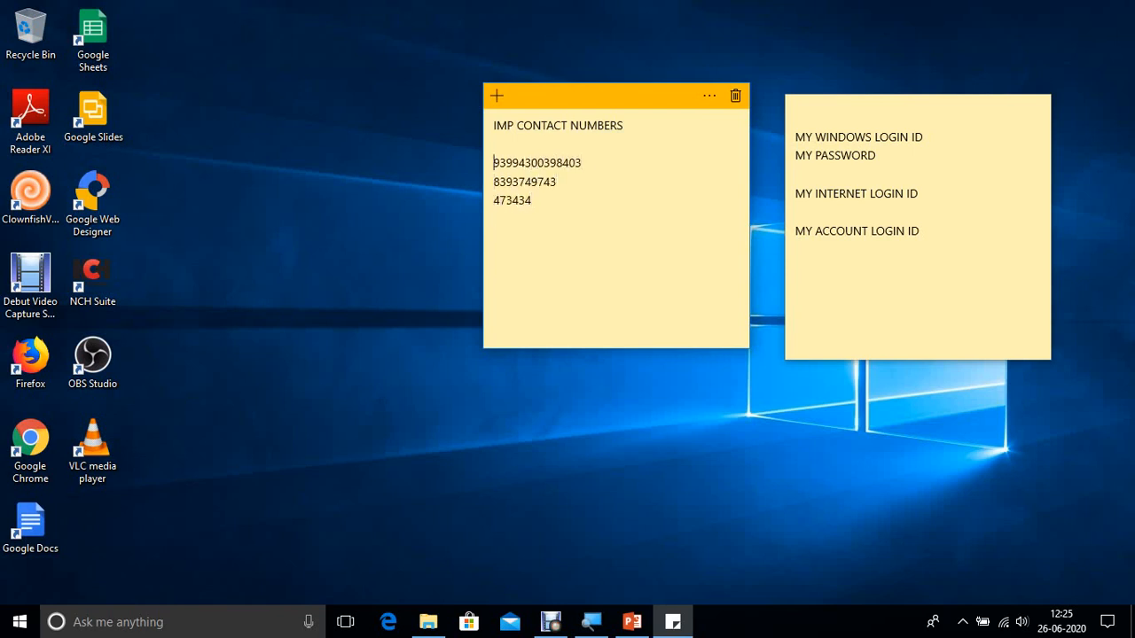
key("End")
type("( John)")
key("Down")
type("( Ram ")
type(") ")
type("4")
Change the login note's colour to green.
left_click(918, 175)
left_click(1011, 107)
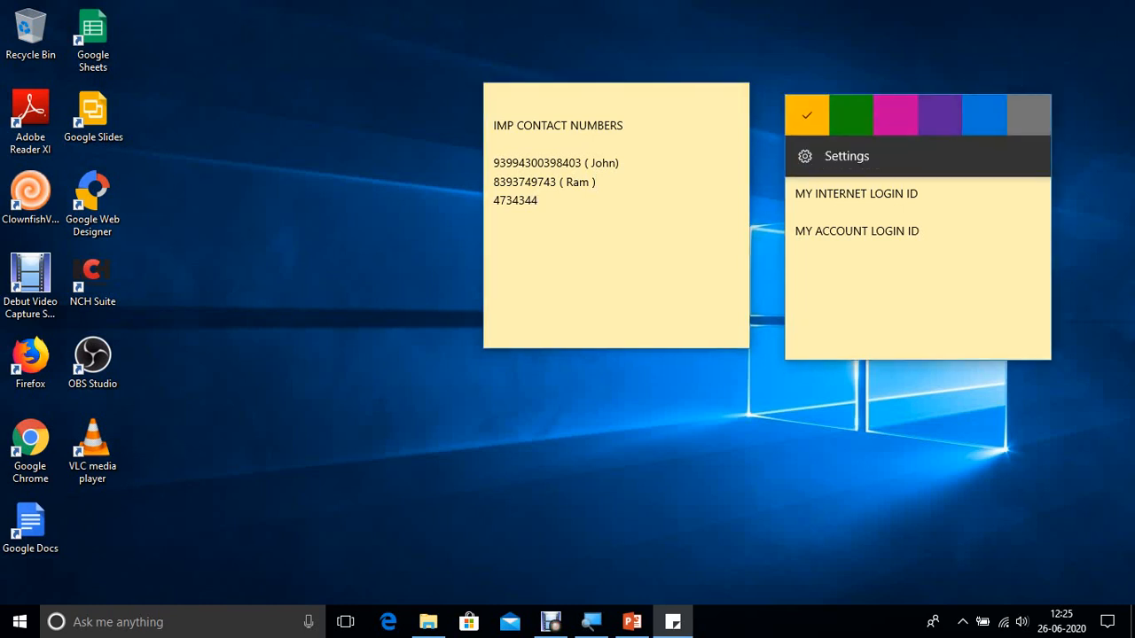
left_click(852, 113)
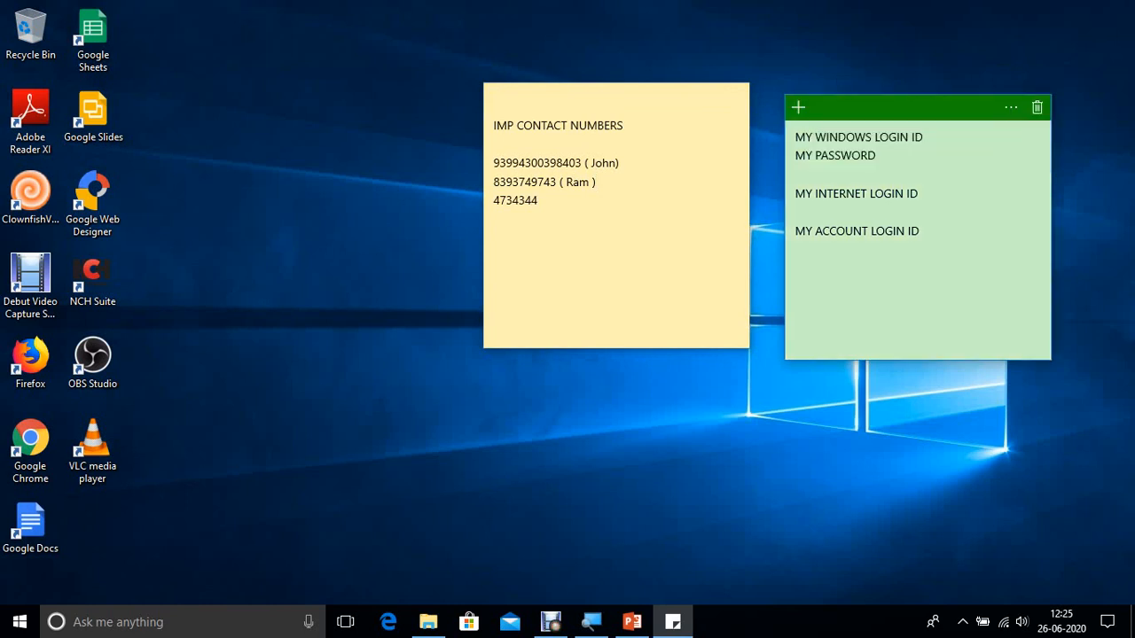
left_click(624, 164)
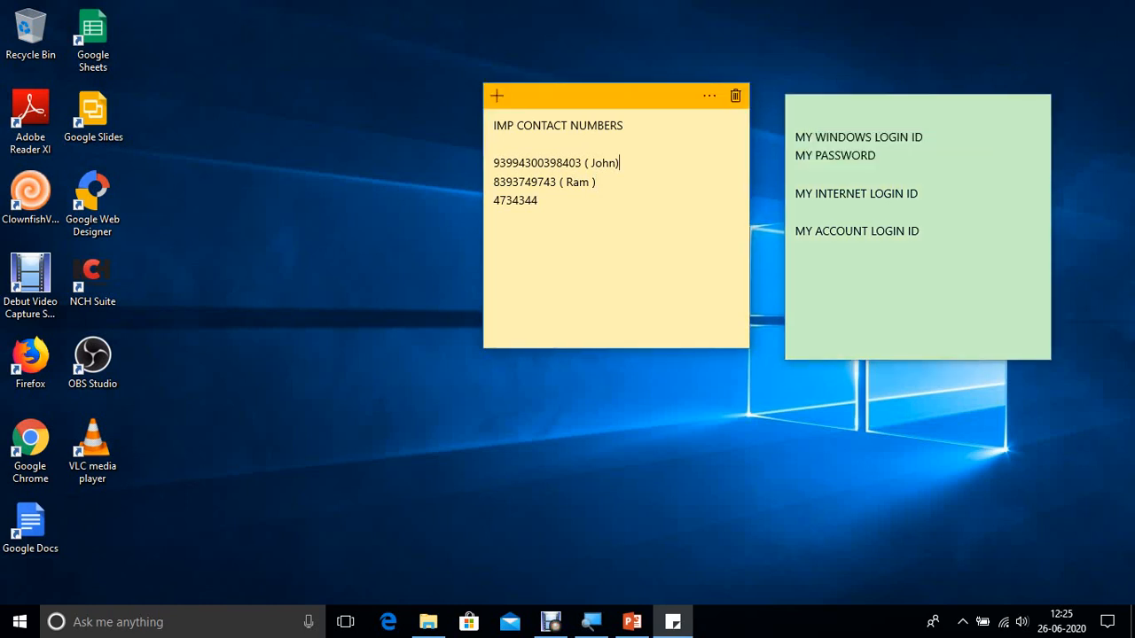
left_click(797, 174)
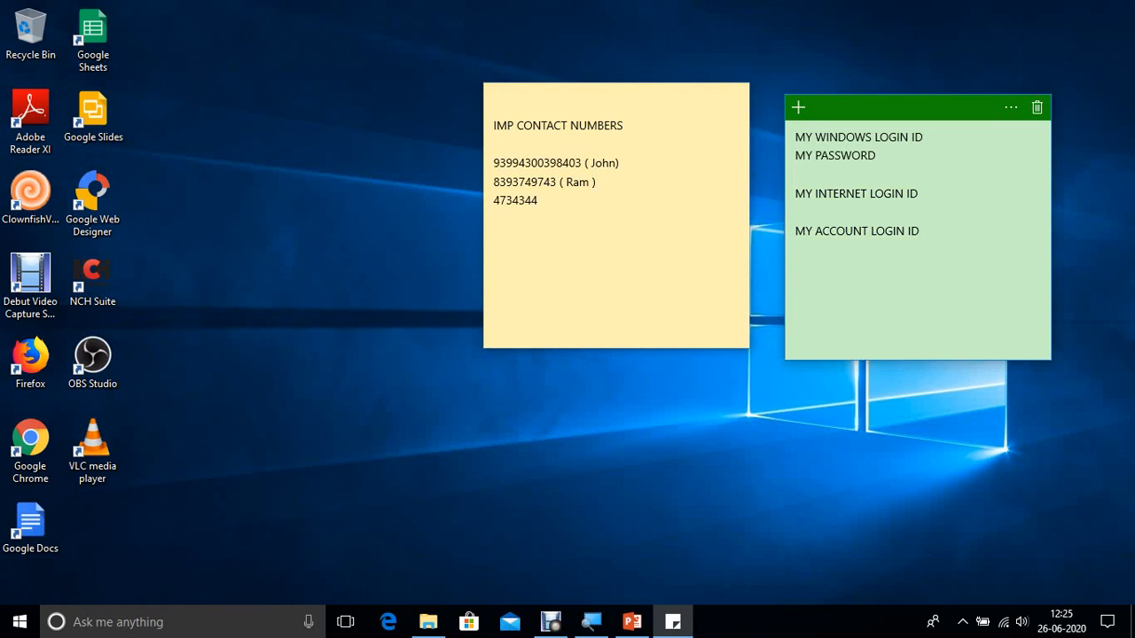
Change the contacts note's colour to pink.
left_click(626, 126)
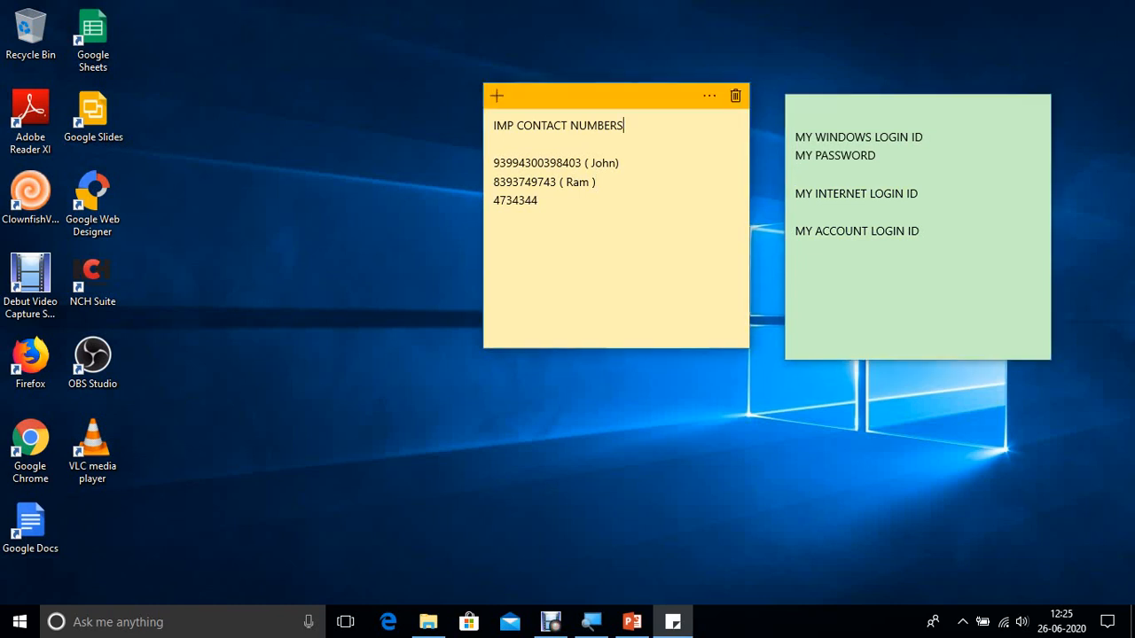
left_click(708, 95)
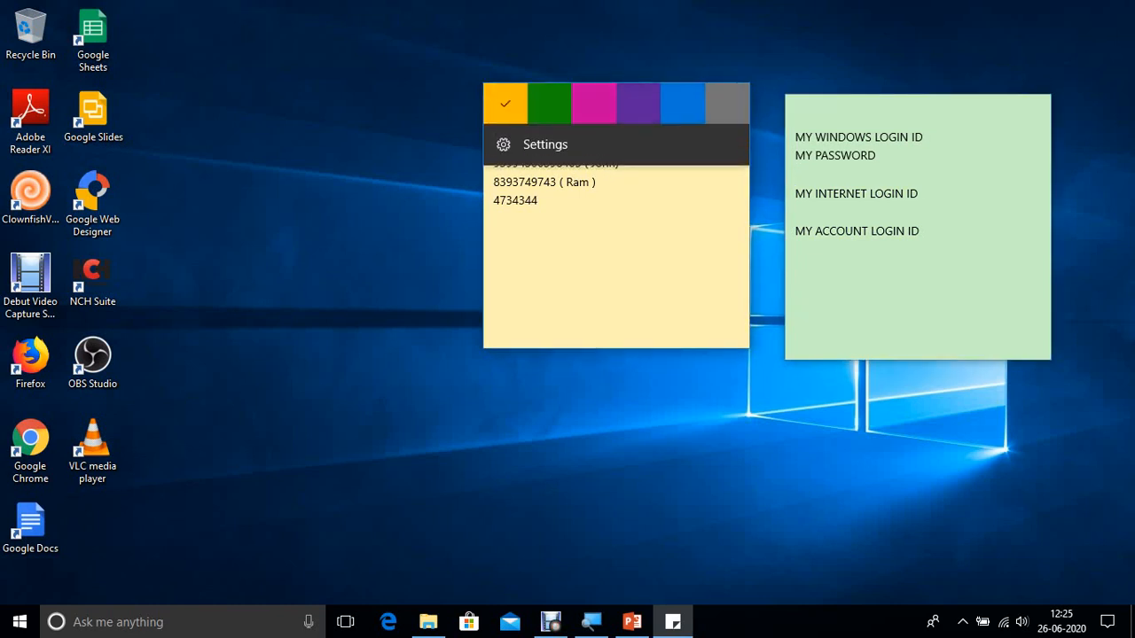
left_click(594, 103)
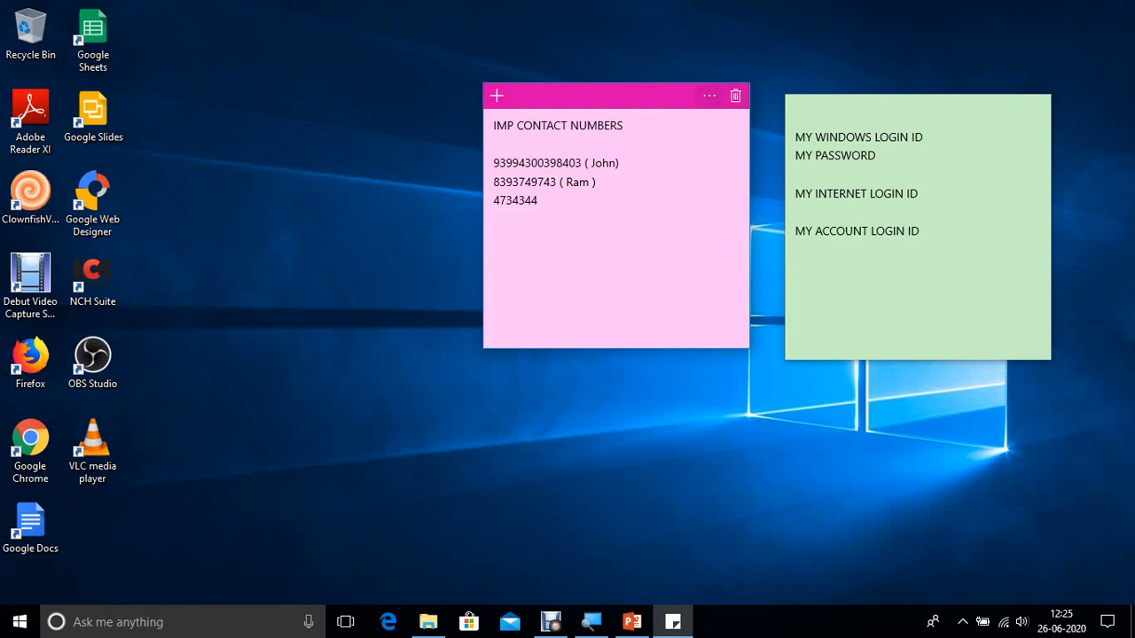
Create a third note, make it blue, and place it below the login note.
left_click(497, 95)
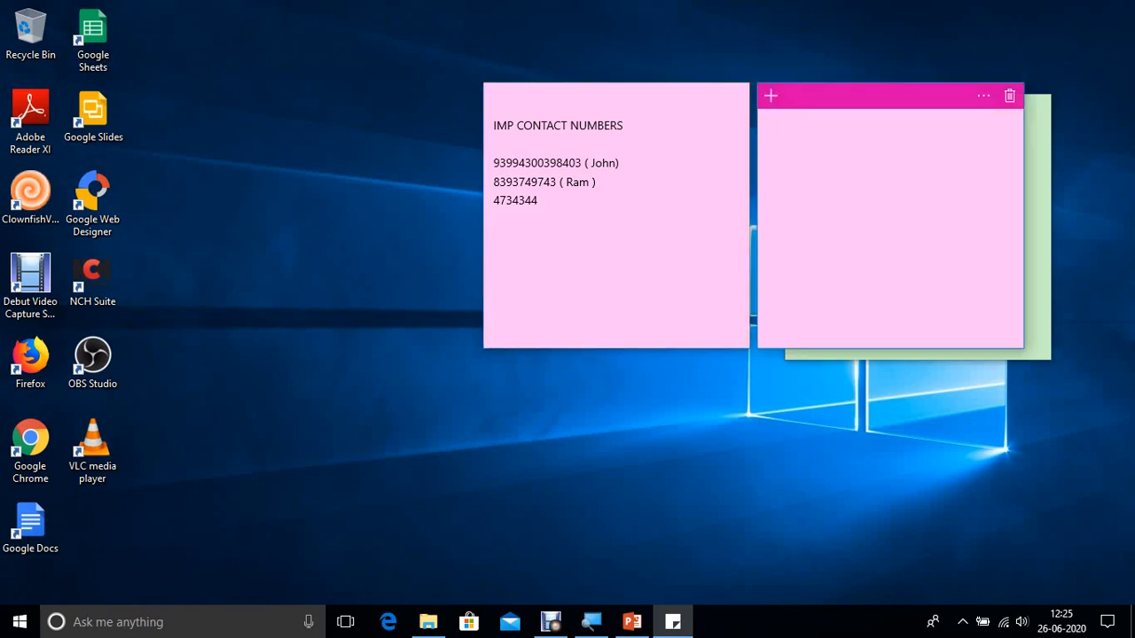
left_click(983, 96)
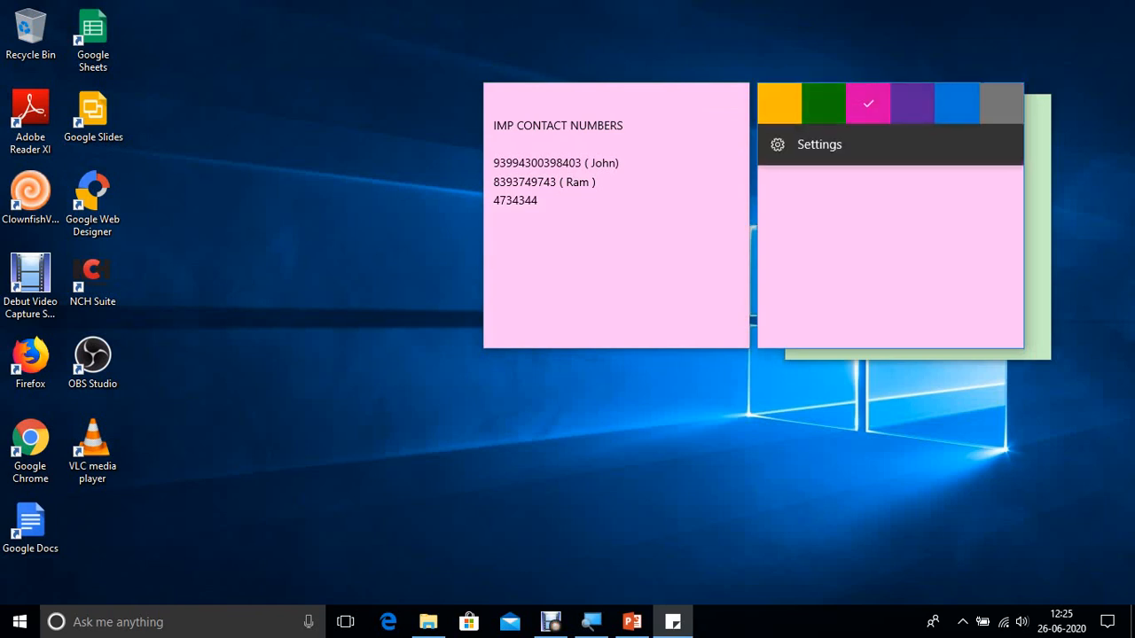
left_click(824, 103)
left_click_drag(864, 95, 882, 182)
left_click(1001, 181)
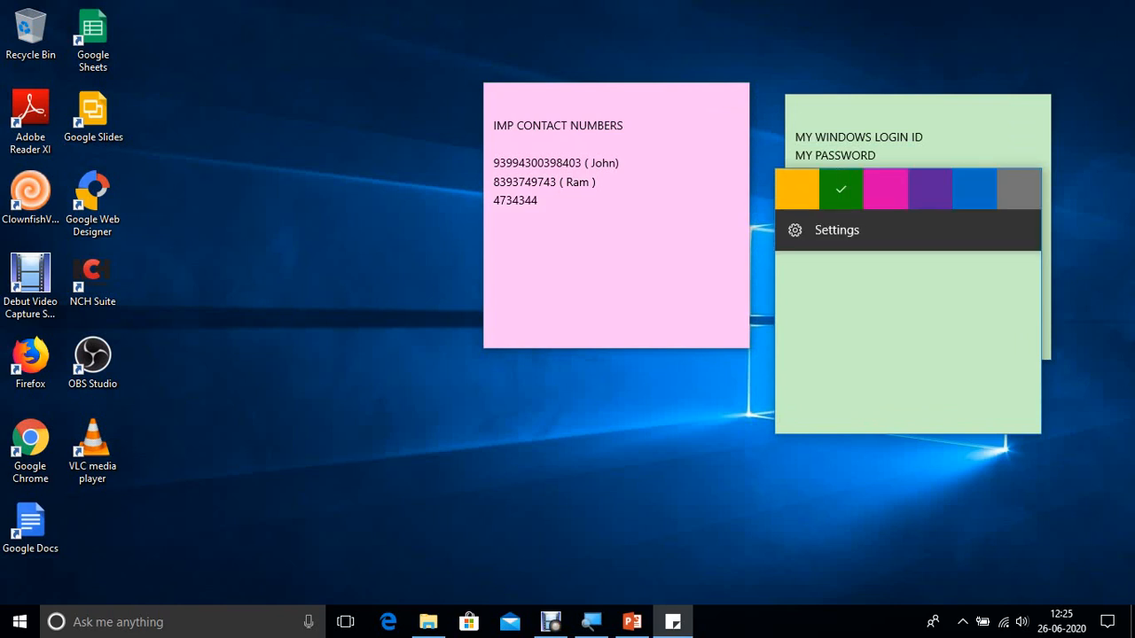
left_click(976, 187)
left_click_drag(887, 181, 906, 303)
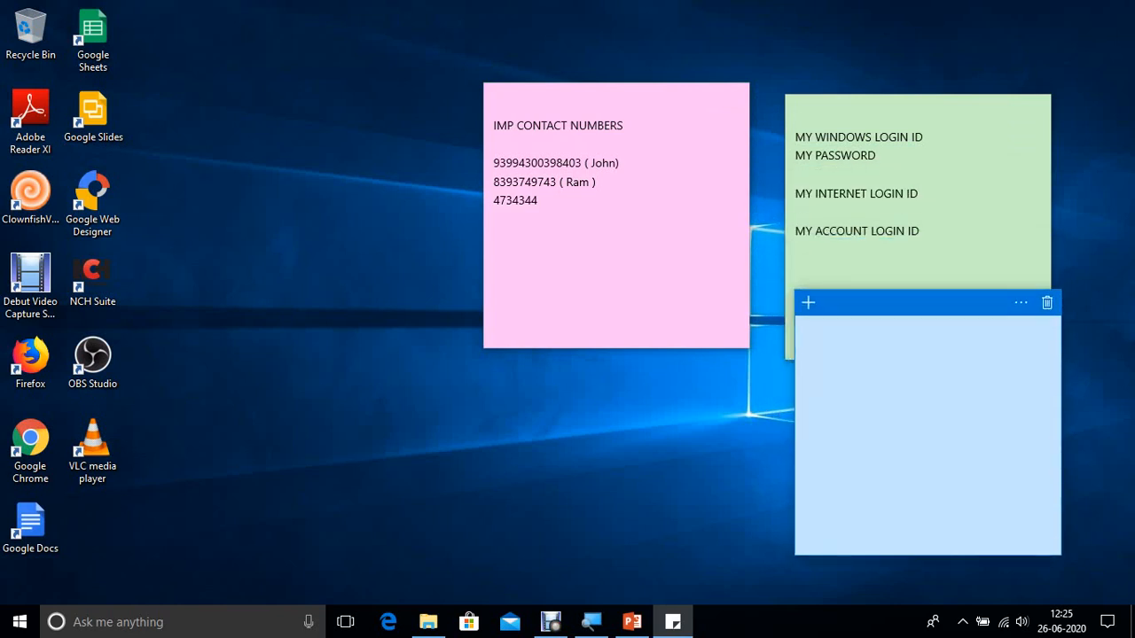
Write the heading My Daily Activity's with Gym and Breakfast beneath it.
type("My Daily Activity's")
key("Return")
key("Return")
type("Gym")
key("Return")
type("L")
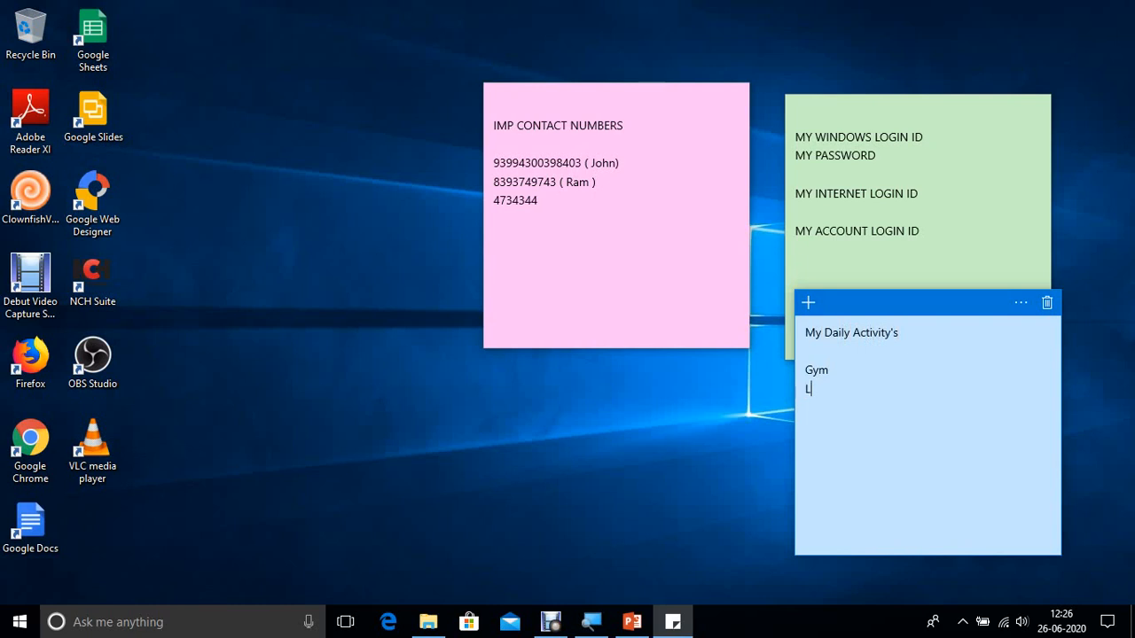
type("unc")
key("BackSpace")
key("BackSpace")
key("BackSpace")
key("BackSpace")
type("Bred")
key("BackSpace")
type("akfast")
Add Office, LUnch and dinner to the list and mark Gym with '- Done'.
key("Return")
type("Office")
key("Return")
type("LUnch")
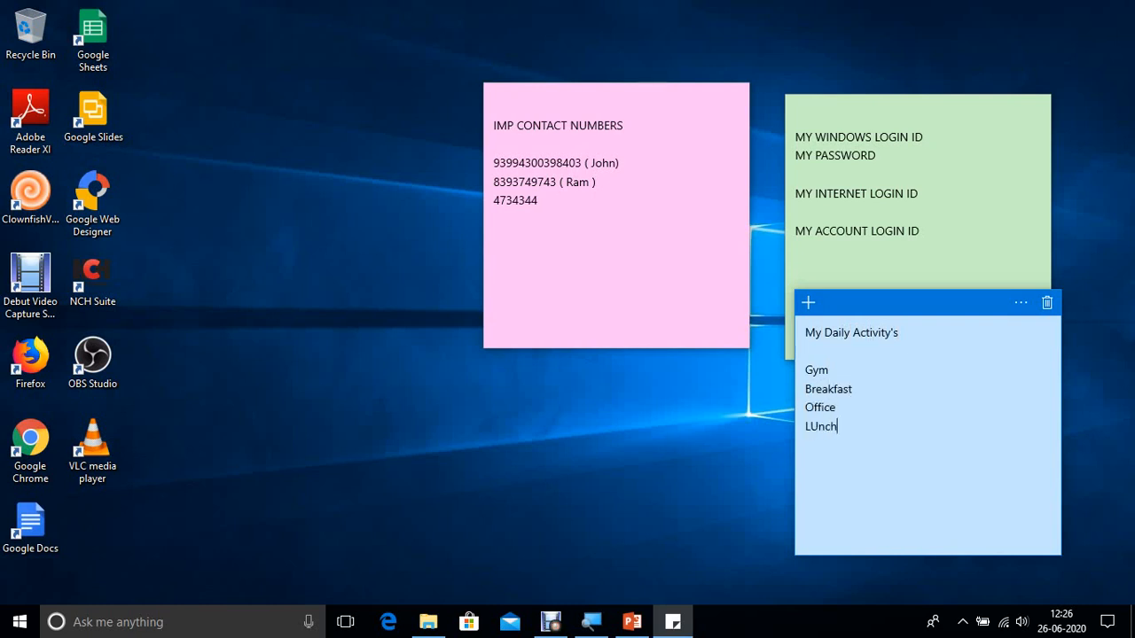
key("Return")
type("dinner")
key("Return")
key("Up")
type("- Done")
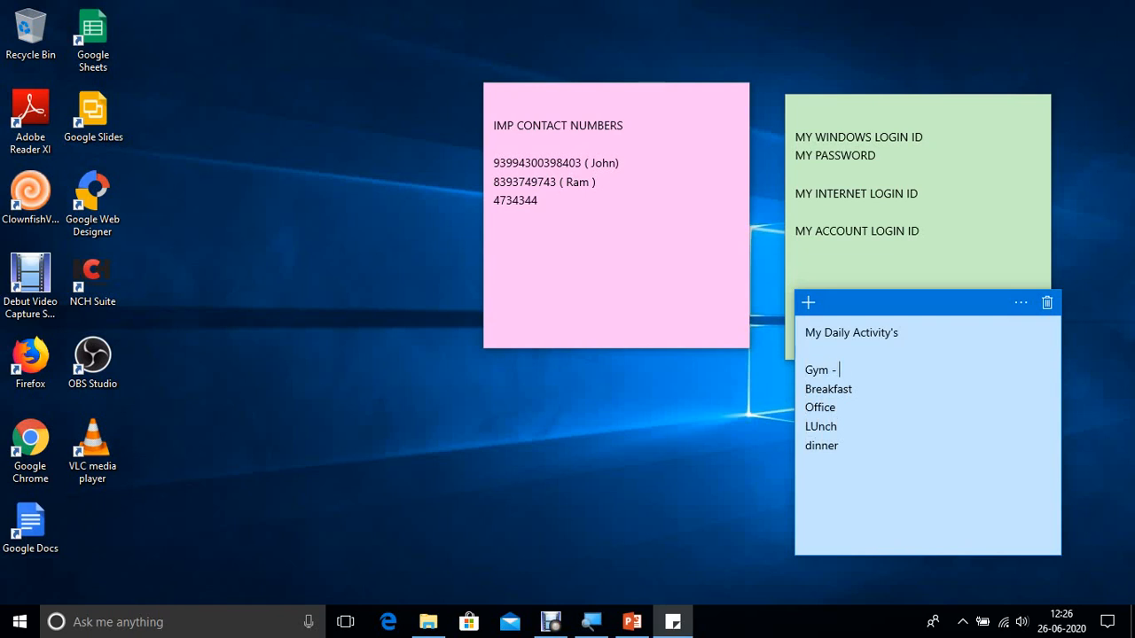